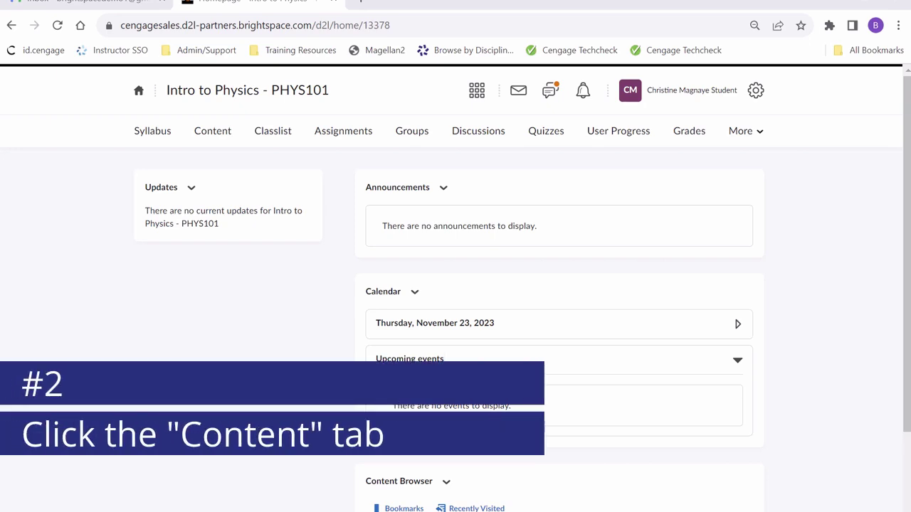
Open the course Content and scroll the Table of Contents to the Access WebAssign & eBook Here module.
{"action": "left_click", "coordinate": [218, 136]}
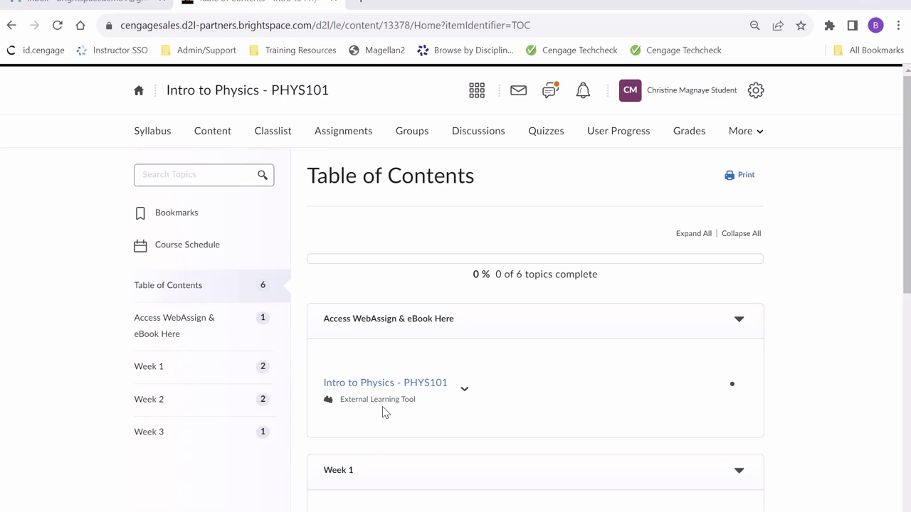
{"action": "scroll", "coordinate": [386, 410], "scroll_direction": "down", "scroll_amount": 3}
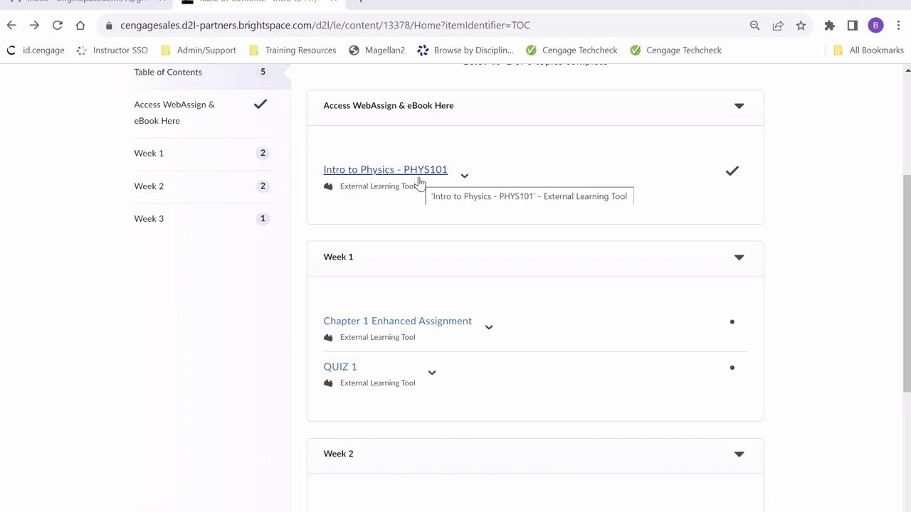
Launch Intro to Physics - PHYS101, always allow the site's pop-ups, and open the content in a new tab.
{"action": "left_click", "coordinate": [419, 176]}
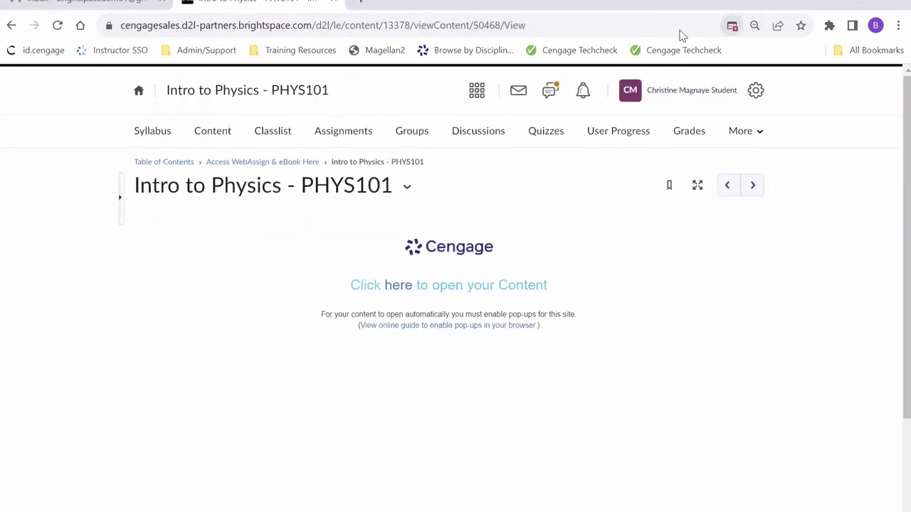
{"action": "left_click", "coordinate": [732, 28]}
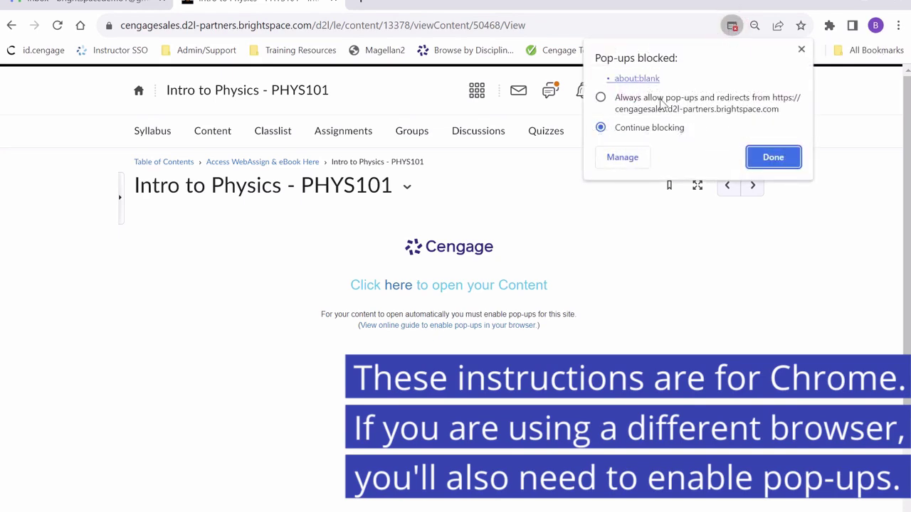
{"action": "left_click", "coordinate": [662, 103]}
{"action": "left_click", "coordinate": [781, 158]}
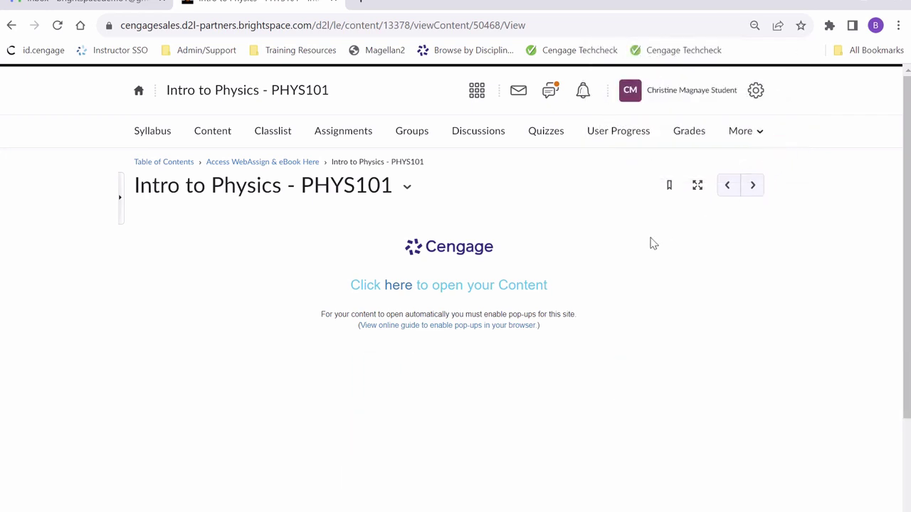
{"action": "left_click", "coordinate": [406, 292]}
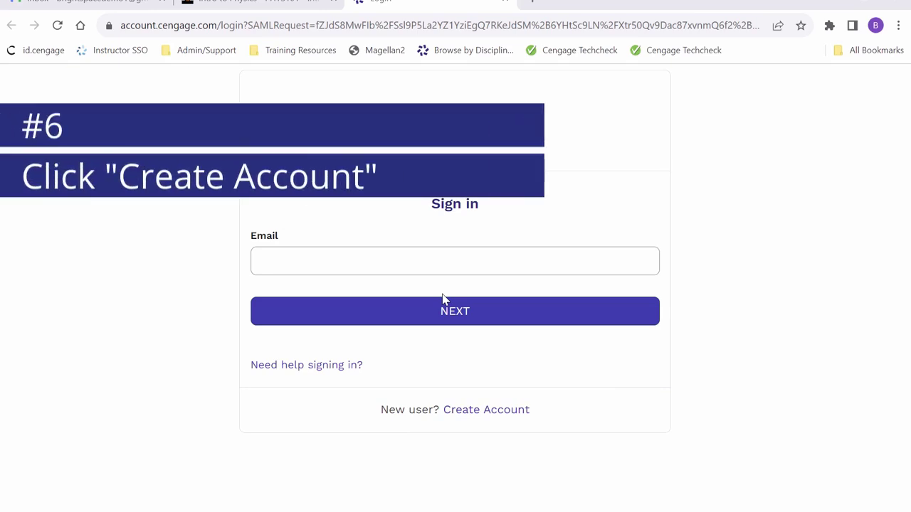
Start a new Cengage account as a student and paste the account e-mail address.
{"action": "left_click", "coordinate": [490, 423]}
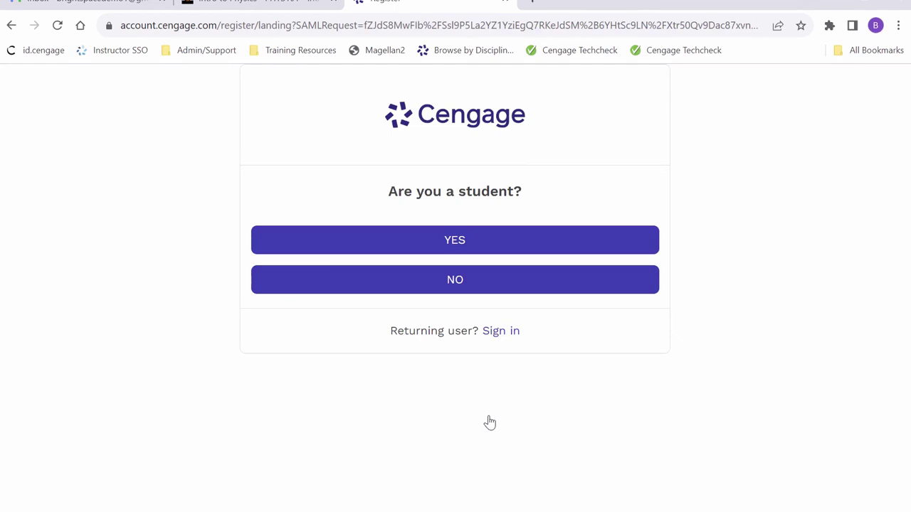
{"action": "left_click", "coordinate": [454, 242]}
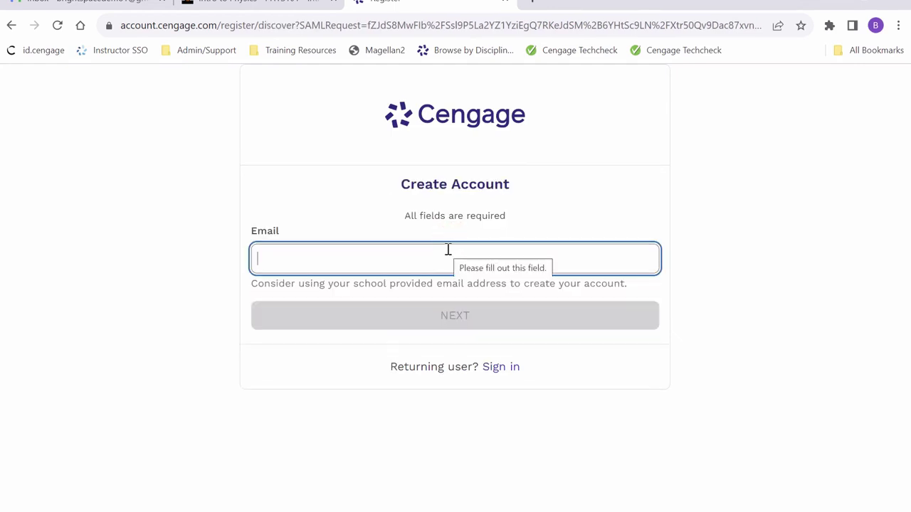
{"action": "left_click", "coordinate": [449, 254]}
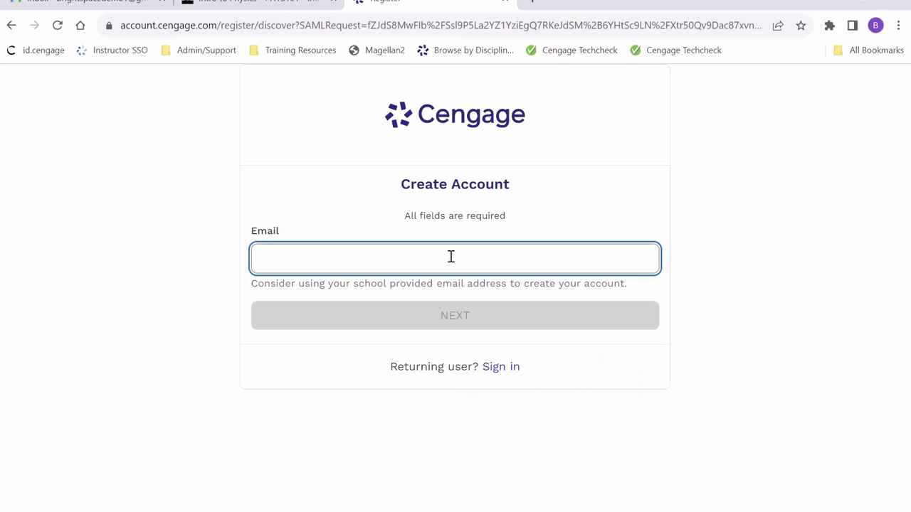
{"action": "key", "text": "ctrl+v"}
{"action": "left_click", "coordinate": [431, 318]}
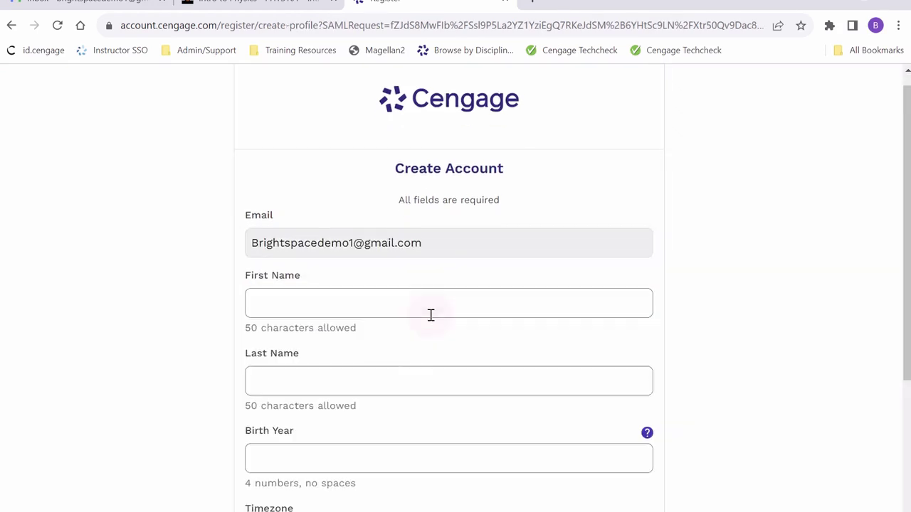
Enter the first and last name and birth year 2000 in the profile.
{"action": "left_click", "coordinate": [349, 218]}
{"action": "type", "text": "Brightspace"}
{"action": "key", "text": "Tab"}
{"action": "type", "text": "Demo"}
{"action": "key", "text": "Tab"}
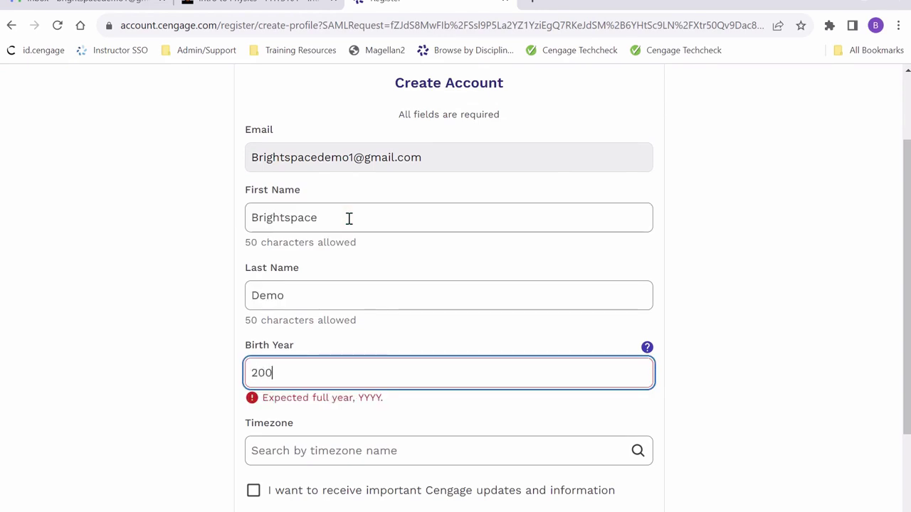
{"action": "type", "text": "2000"}
Choose Eastern Time (US & Canada), opt in to updates, accept the terms, and submit the profile.
{"action": "scroll", "coordinate": [366, 317], "scroll_direction": "down", "scroll_amount": 2}
{"action": "left_click", "coordinate": [367, 317]}
{"action": "scroll", "coordinate": [386, 382], "scroll_direction": "down", "scroll_amount": 3}
{"action": "left_click", "coordinate": [265, 353]}
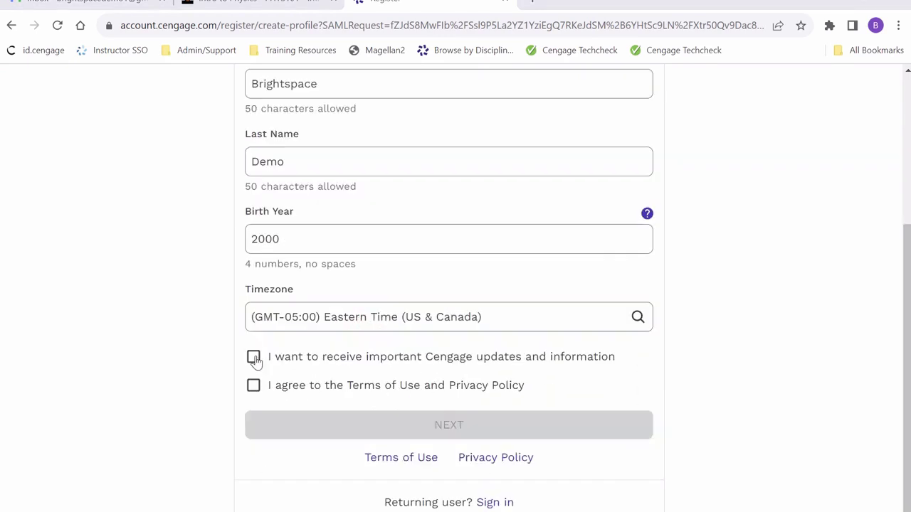
{"action": "left_click", "coordinate": [254, 358]}
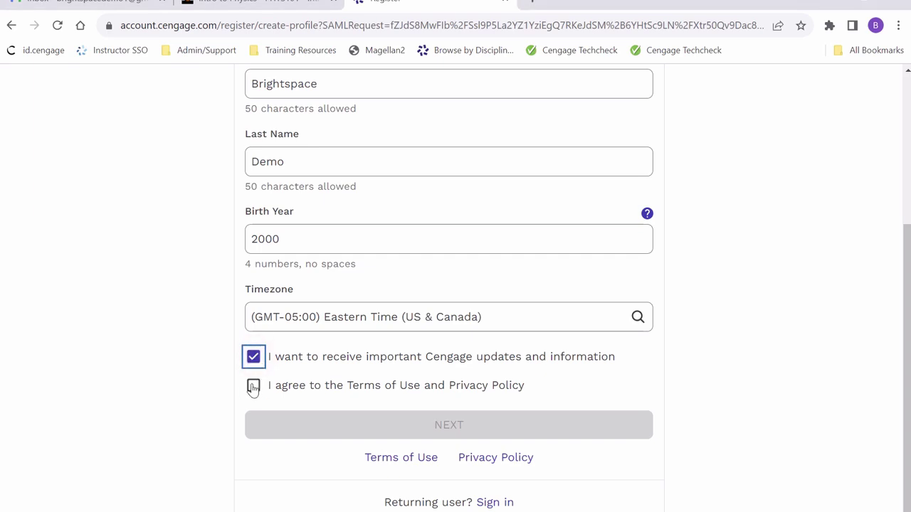
{"action": "left_click", "coordinate": [253, 386]}
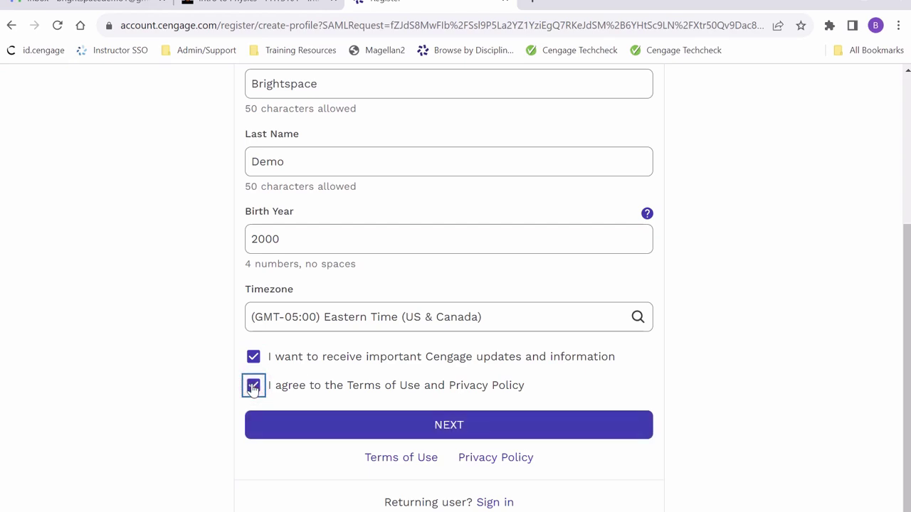
{"action": "left_click", "coordinate": [372, 427]}
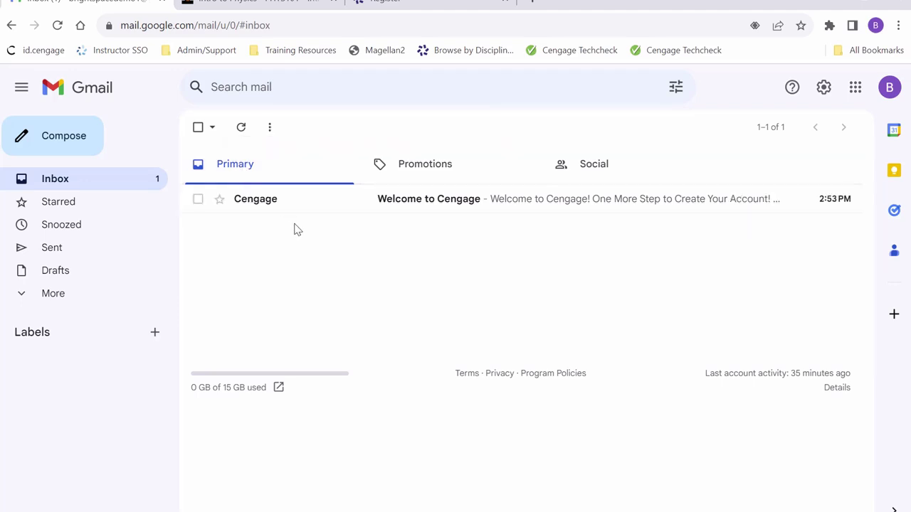
Open the Welcome to Cengage email and scroll to the Activate Cengage Account button.
{"action": "left_click", "coordinate": [420, 207]}
{"action": "scroll", "coordinate": [453, 296], "scroll_direction": "down", "scroll_amount": 2}
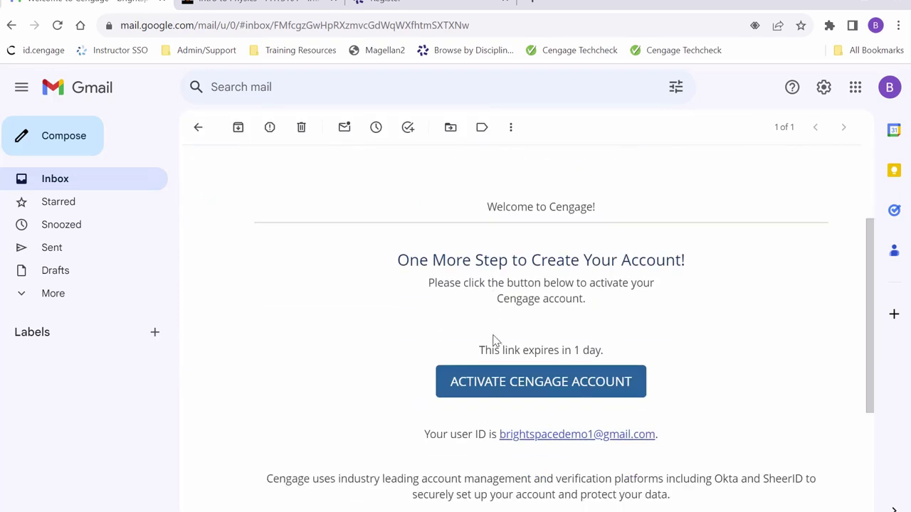
Activate the Cengage account, enter the new password in both fields and save, then close the tab.
{"action": "left_click", "coordinate": [496, 381]}
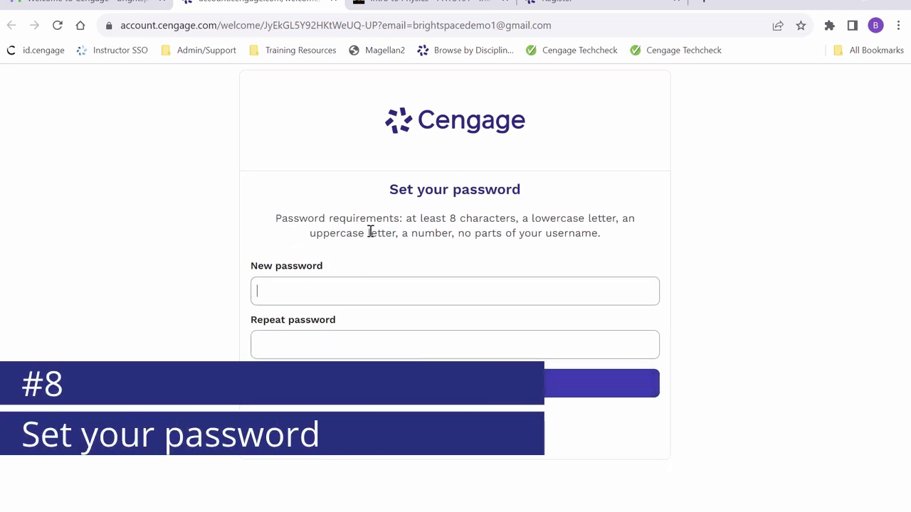
{"action": "left_click", "coordinate": [350, 291]}
{"action": "type", "text": "••••••••••"}
{"action": "key", "text": "Tab"}
{"action": "type", "text": "••••••••••"}
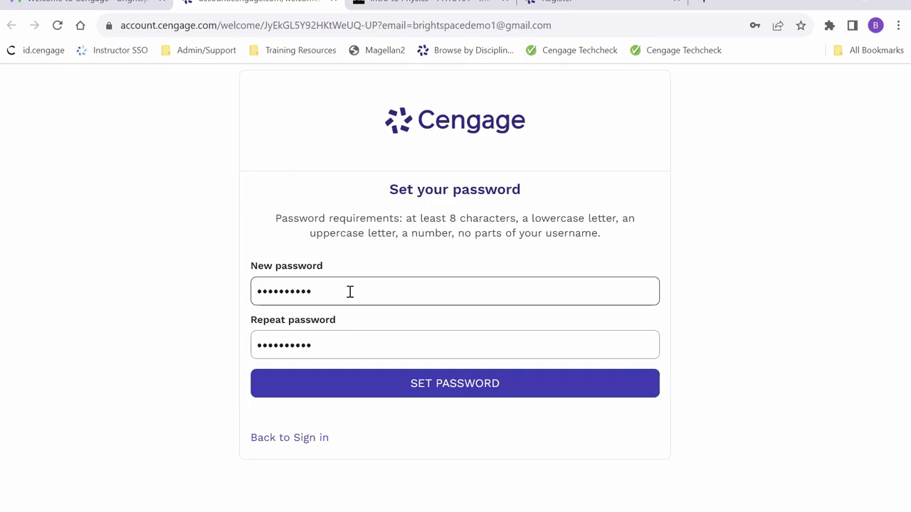
{"action": "left_click", "coordinate": [362, 393]}
{"action": "left_click", "coordinate": [333, 2]}
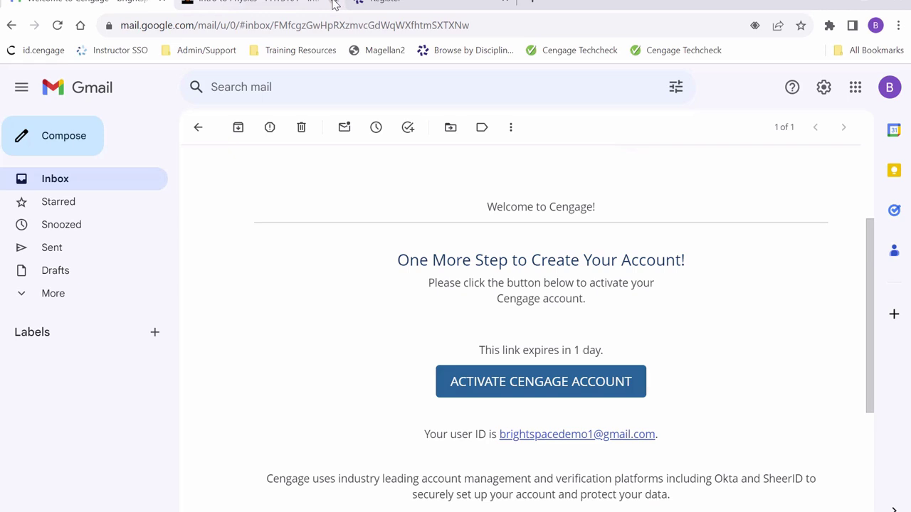
Close Gmail, relaunch Intro to Physics - PHYS101 from Access WebAssign & eBook Here, and sign in with the remembered e-mail.
{"action": "left_click", "coordinate": [163, 5]}
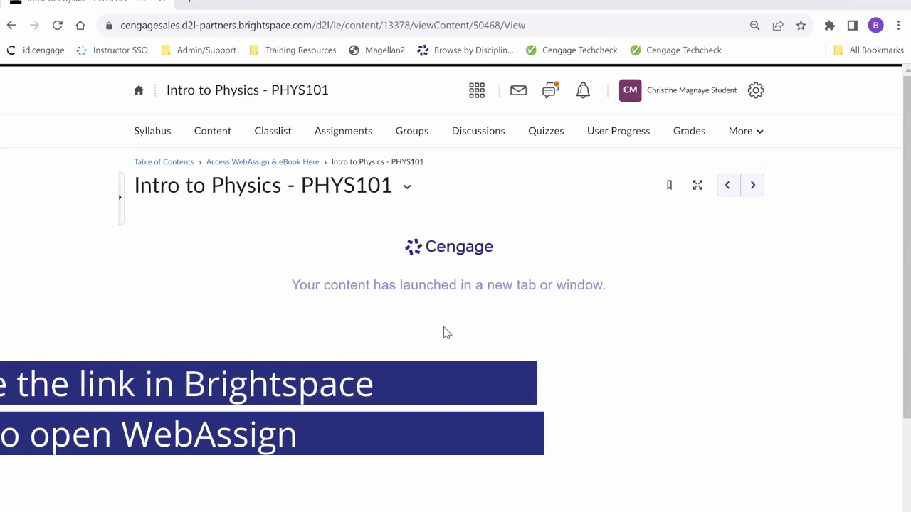
{"action": "left_click", "coordinate": [261, 162]}
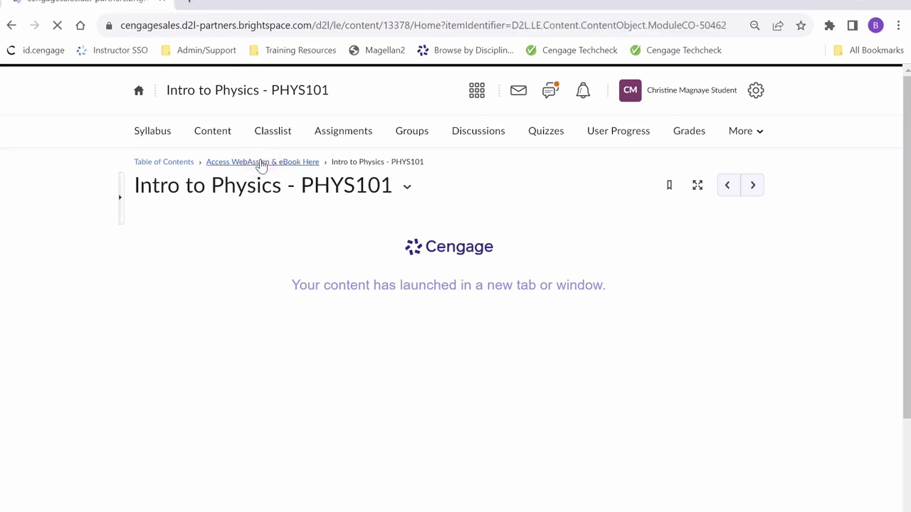
{"action": "left_click", "coordinate": [388, 283]}
{"action": "left_click", "coordinate": [368, 309]}
{"action": "key", "text": "Return"}
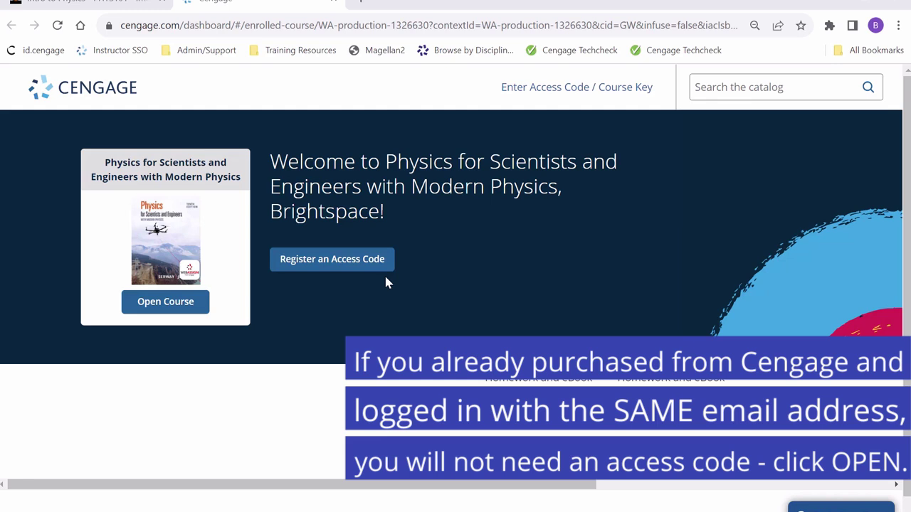
Register the pasted course access code and scroll through the Intro to Physics - PHYS101 assignment list.
{"action": "left_click", "coordinate": [350, 261]}
{"action": "key", "text": "ctrl+v"}
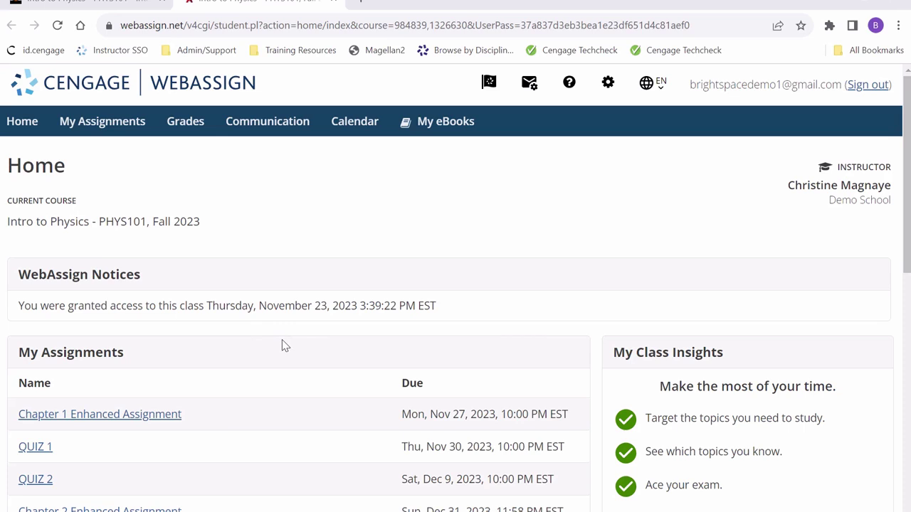
{"action": "scroll", "coordinate": [282, 345], "scroll_direction": "down", "scroll_amount": 2}
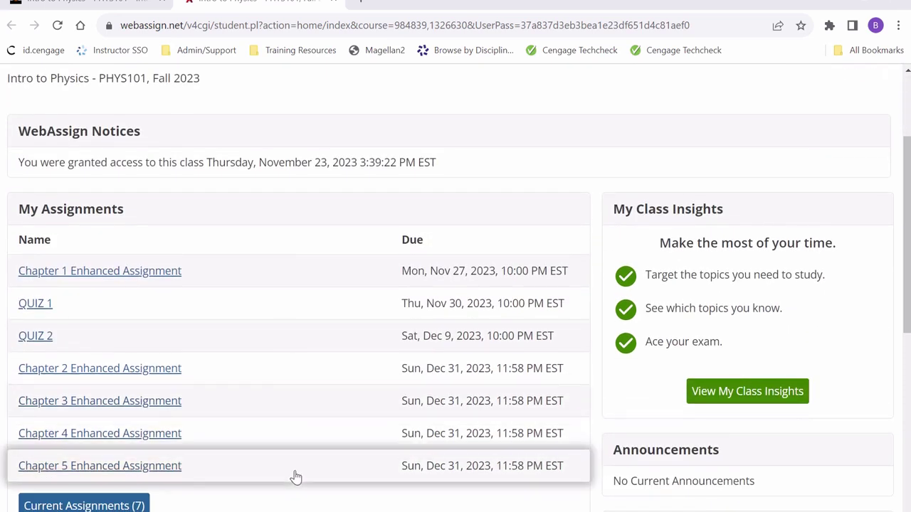
{"action": "scroll", "coordinate": [295, 477], "scroll_direction": "down", "scroll_amount": 4}
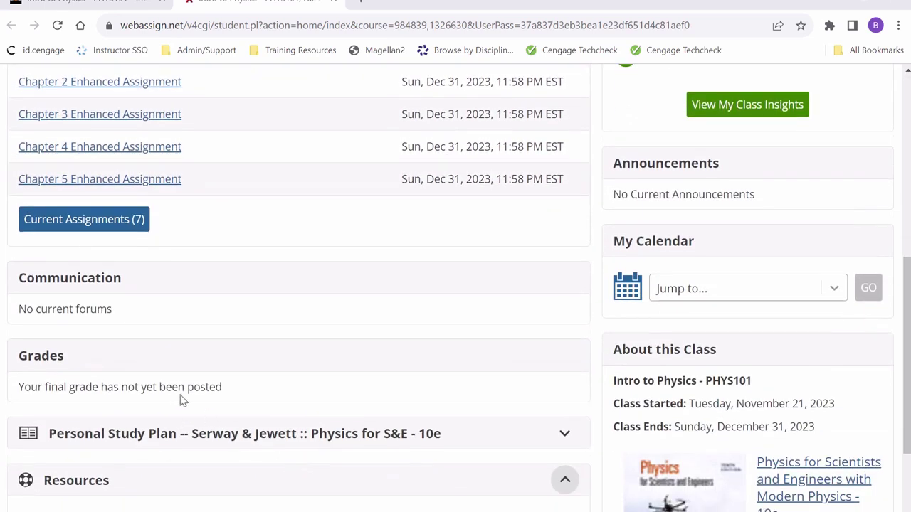
{"action": "scroll", "coordinate": [221, 394], "scroll_direction": "down", "scroll_amount": 1}
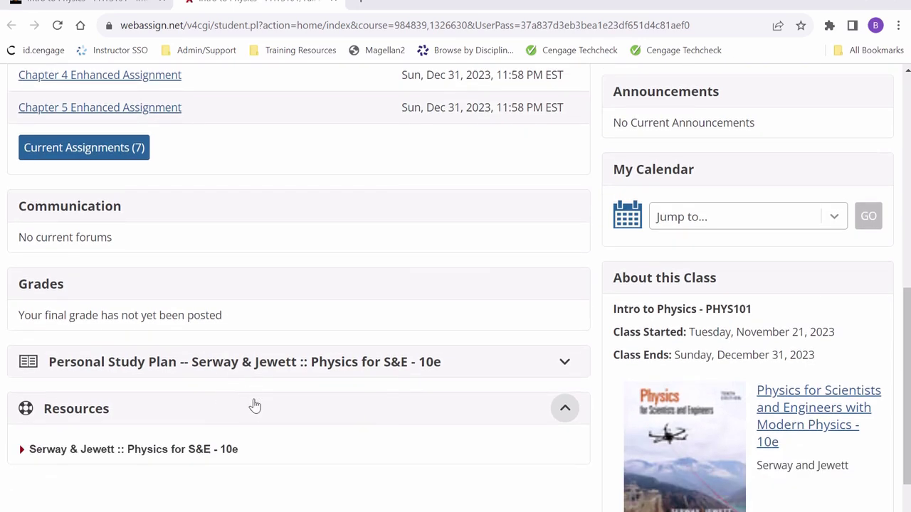
{"action": "scroll", "coordinate": [249, 415], "scroll_direction": "up", "scroll_amount": 7}
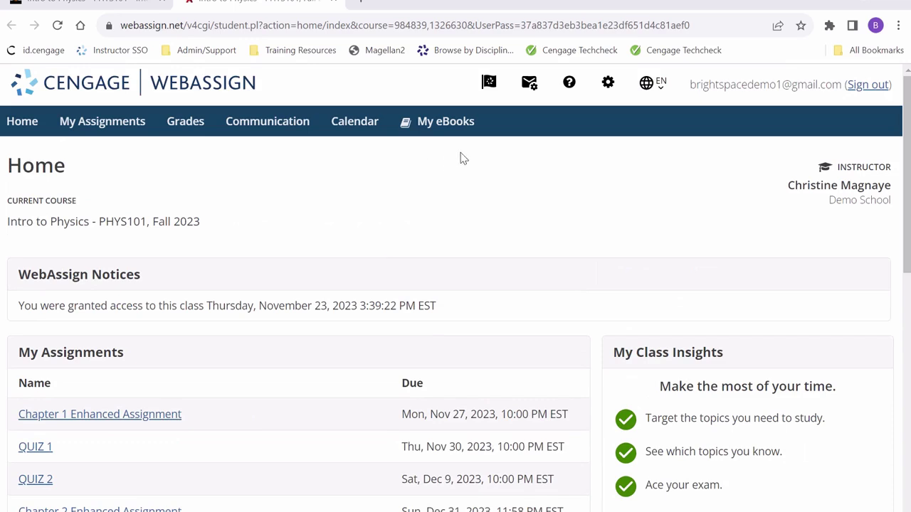